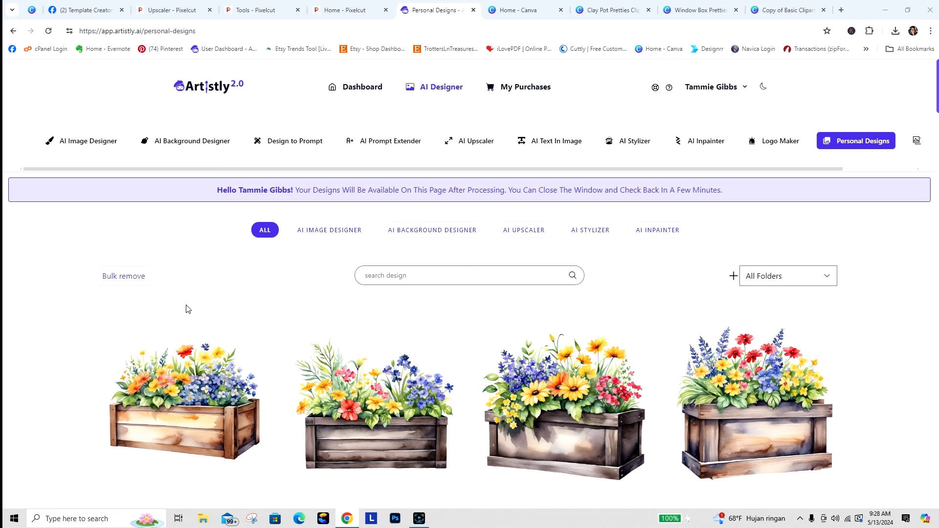
Toggle bulk remove on and back off, then show the folder list with Owls Woodsy and Frames Floral.
left_click(116, 276)
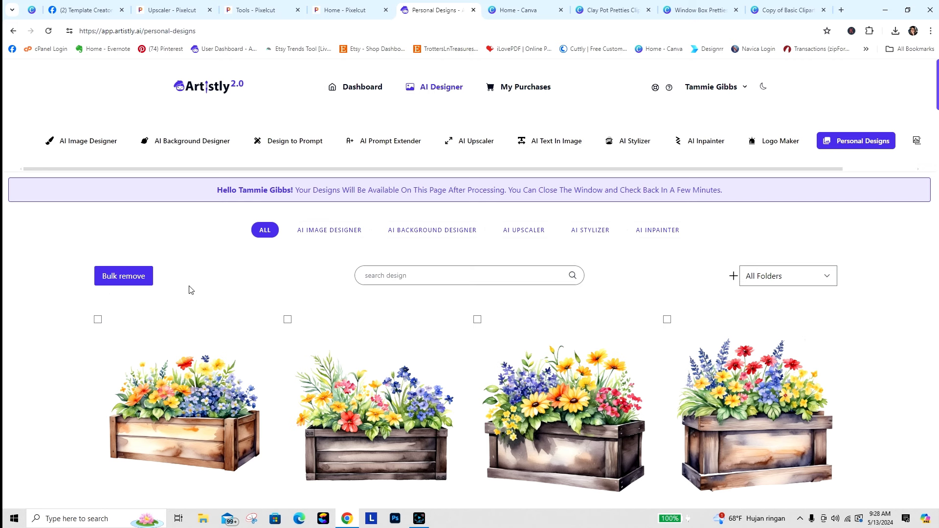
left_click(103, 276)
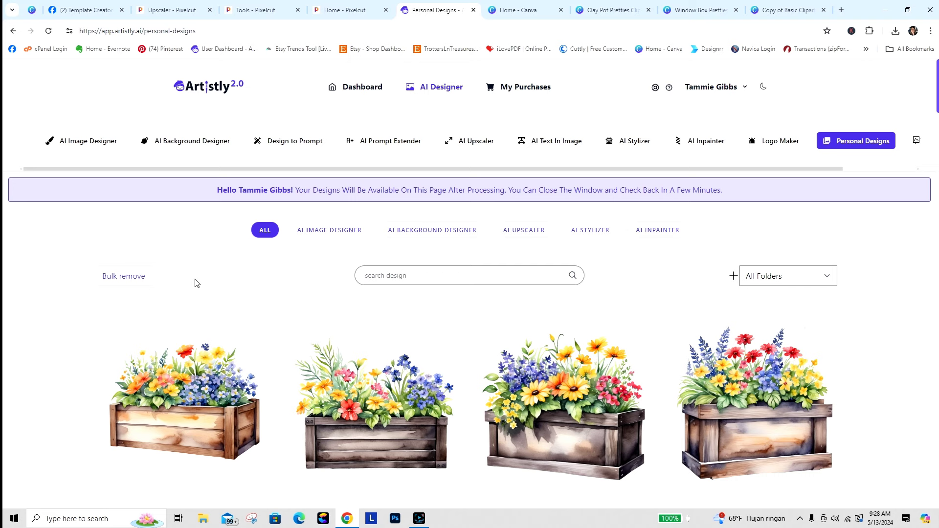
left_click(765, 276)
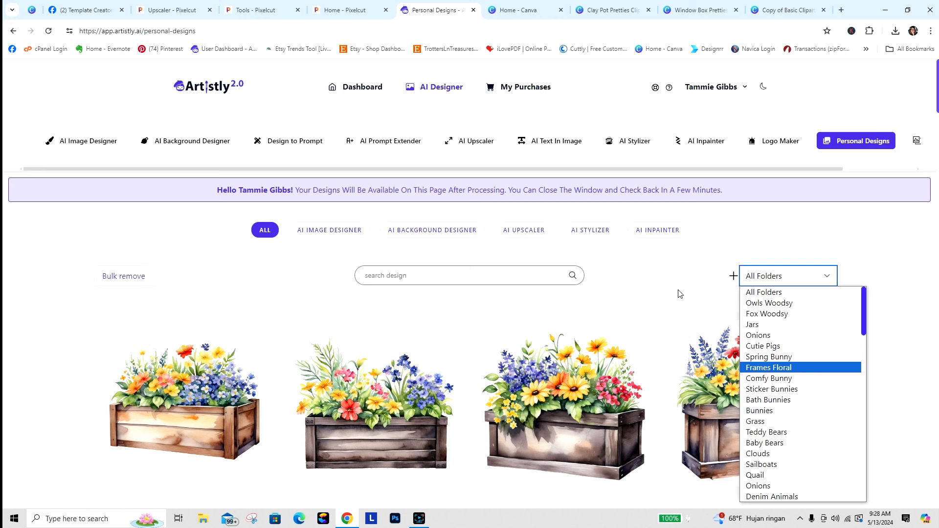
Close the folder list, leaving the filter on All Folders.
left_click(652, 275)
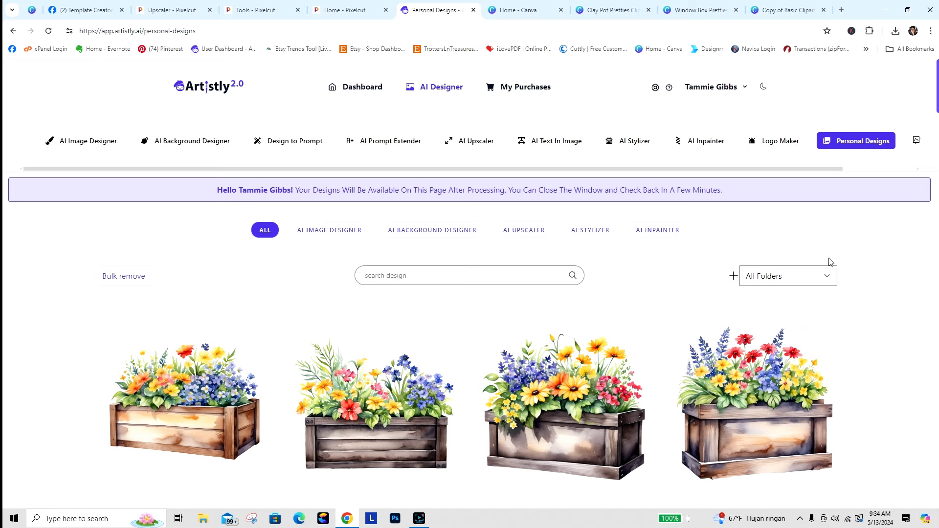
Open the All Folders list and scroll to Spring Bunny, Teddy Bears, Sailboats and Denim Animals.
left_click(797, 277)
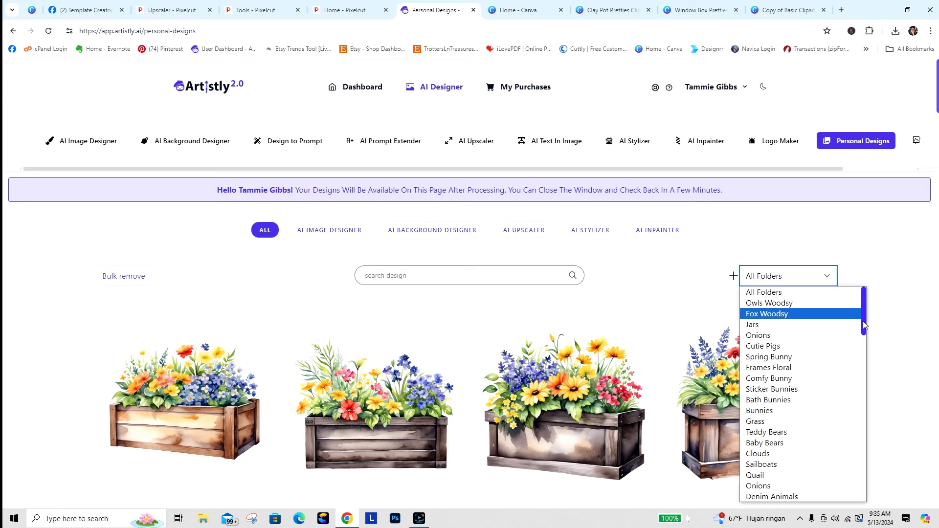
left_click_drag(862, 320, 875, 302)
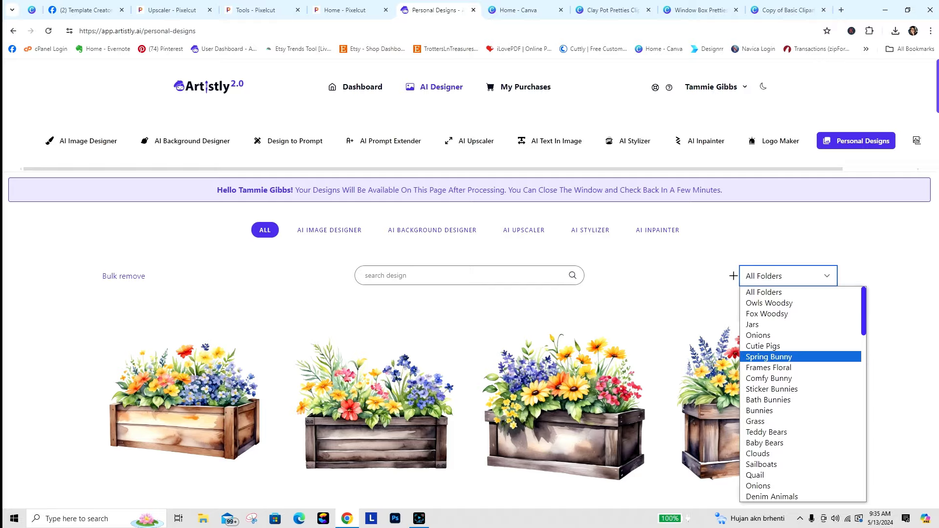
Scroll to the bottom of All Folders and load the next batch of saved designs.
scroll(936, 86, "down", 7)
scroll(936, 122, "down", 15)
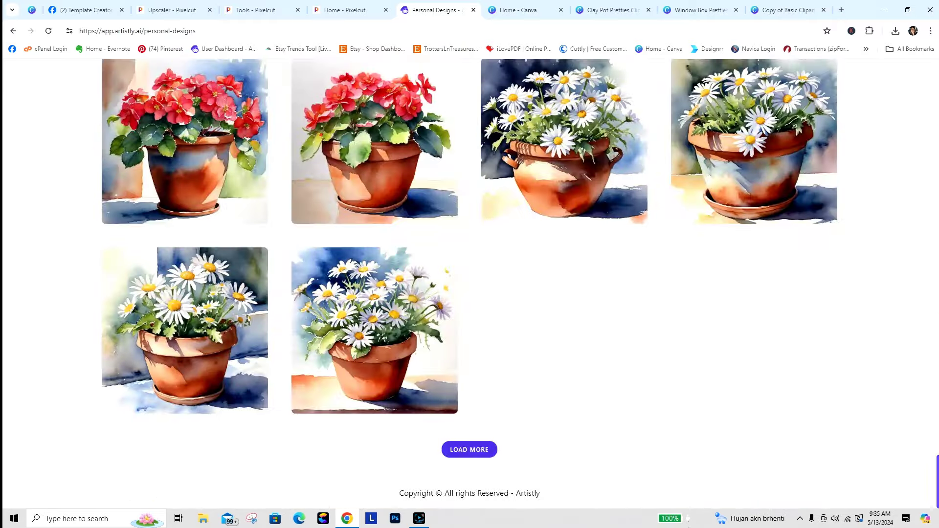
left_click(473, 453)
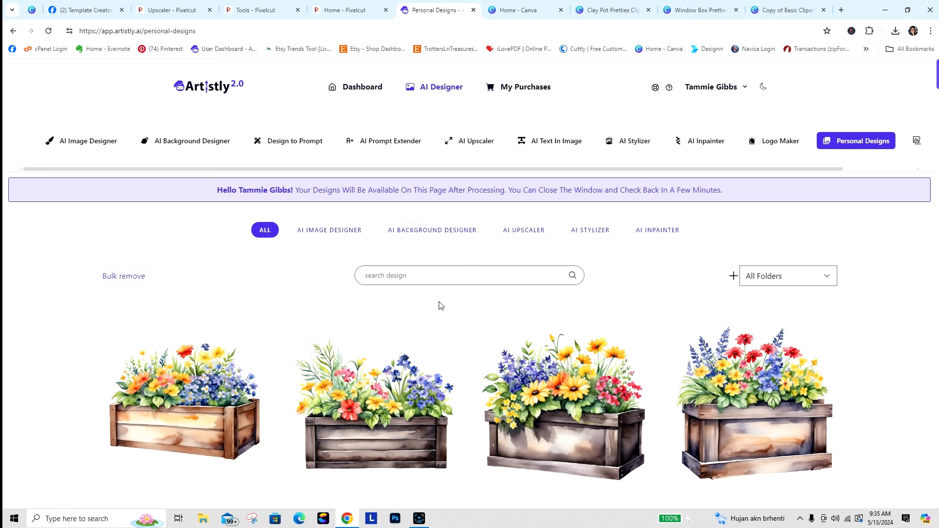
Pick Styles from the bottom of the folder list to show only its designs.
left_click(823, 278)
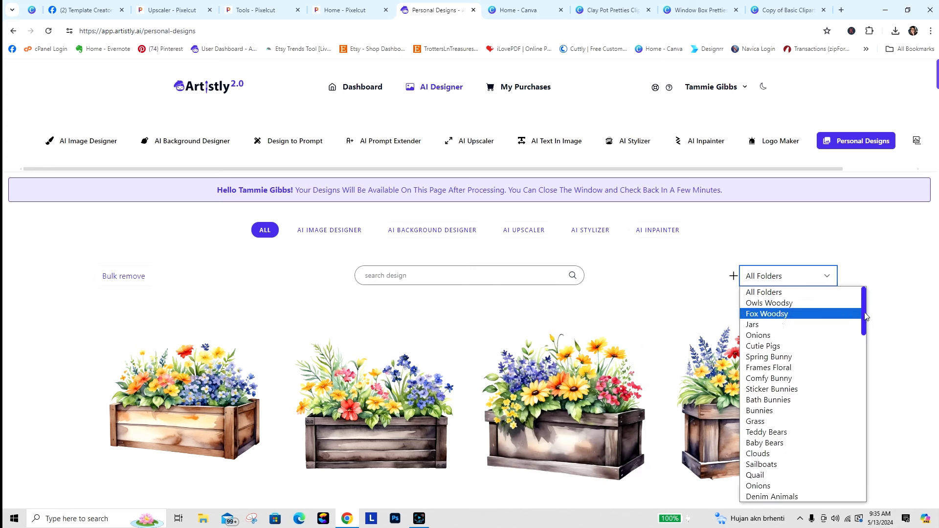
left_click_drag(865, 316, 865, 513)
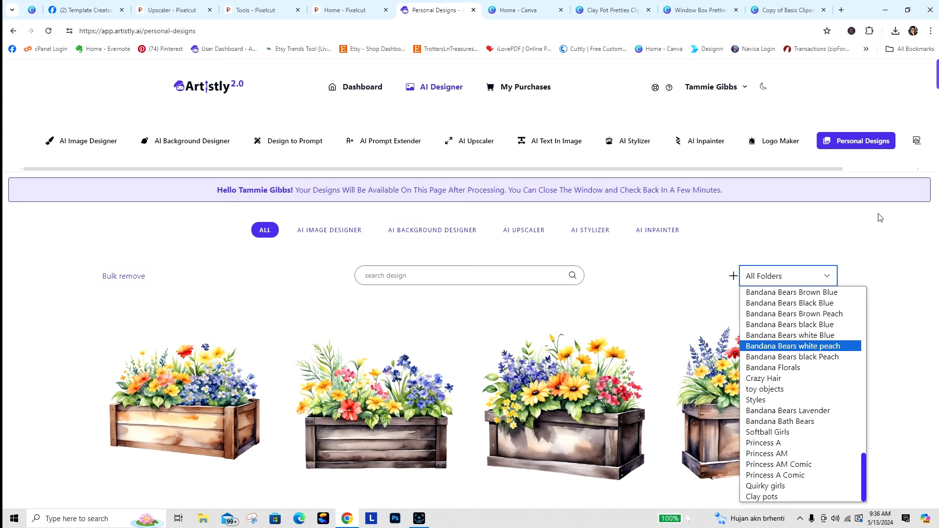
left_click(786, 400)
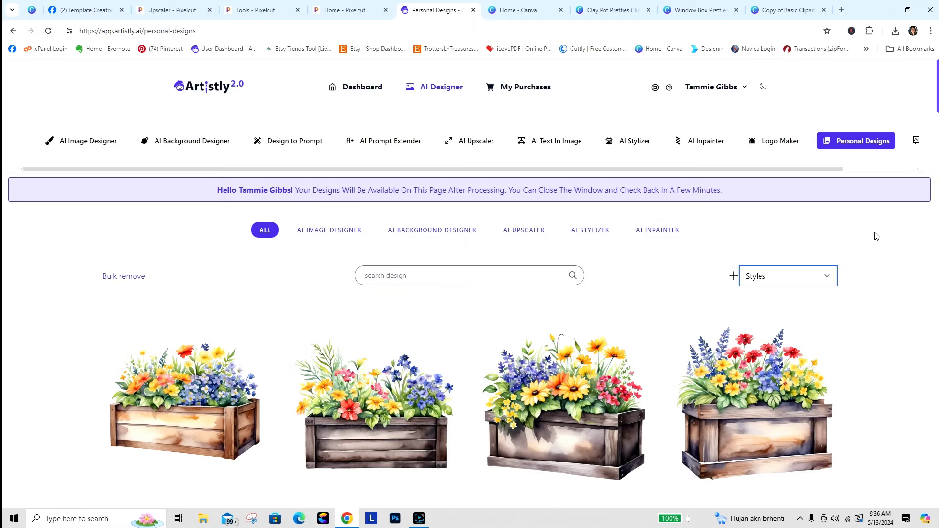
scroll(470, 284, "down", 10)
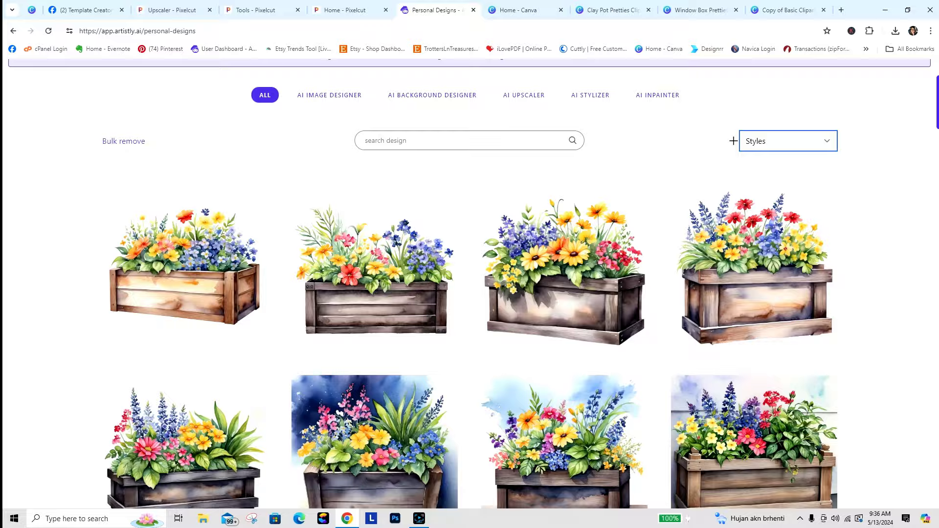
scroll(469, 283, "down", 15)
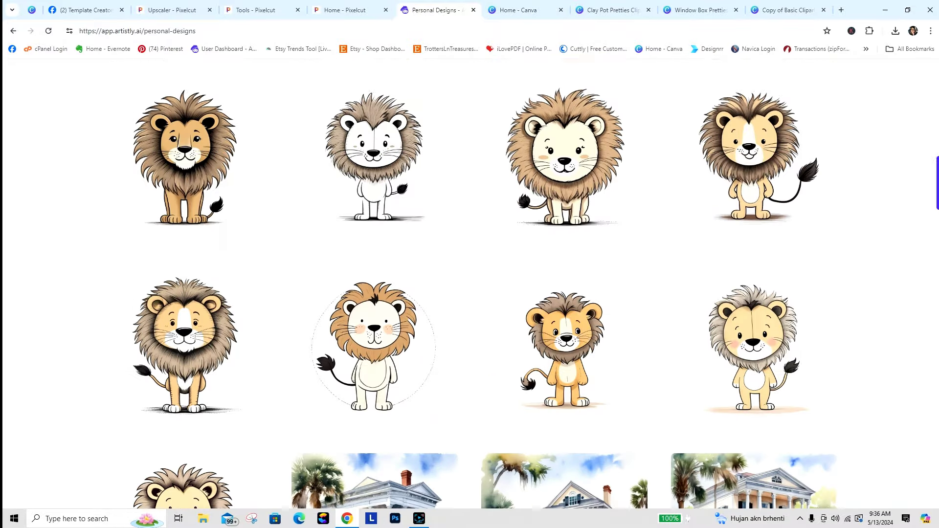
scroll(469, 283, "down", 14)
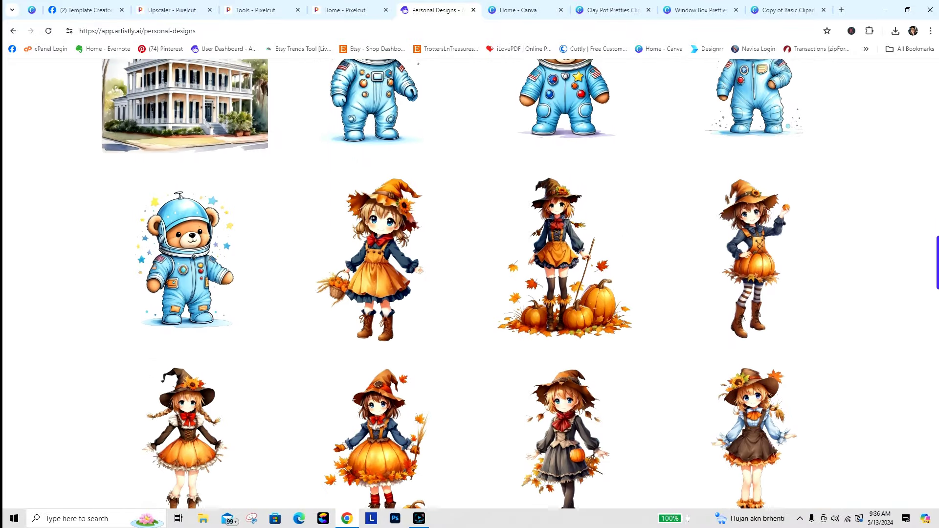
scroll(934, 430, "down", 15)
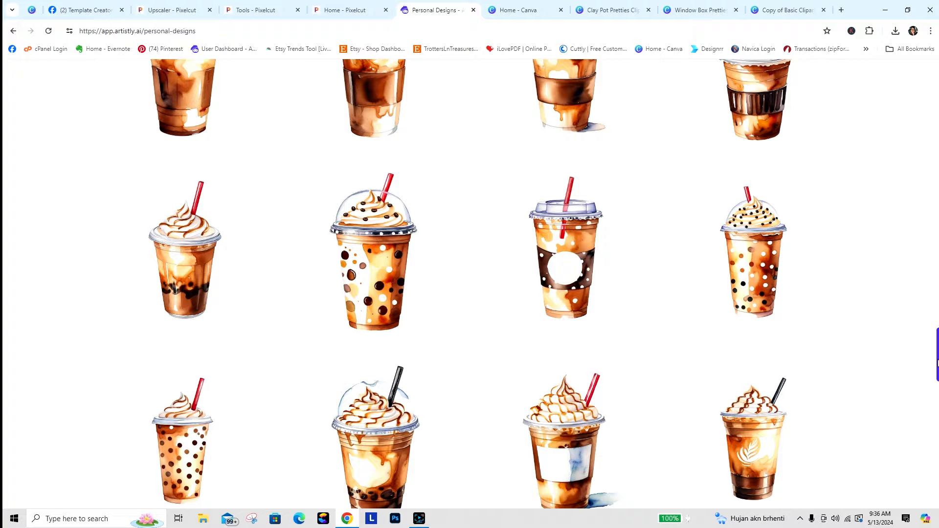
scroll(933, 430, "down", 6)
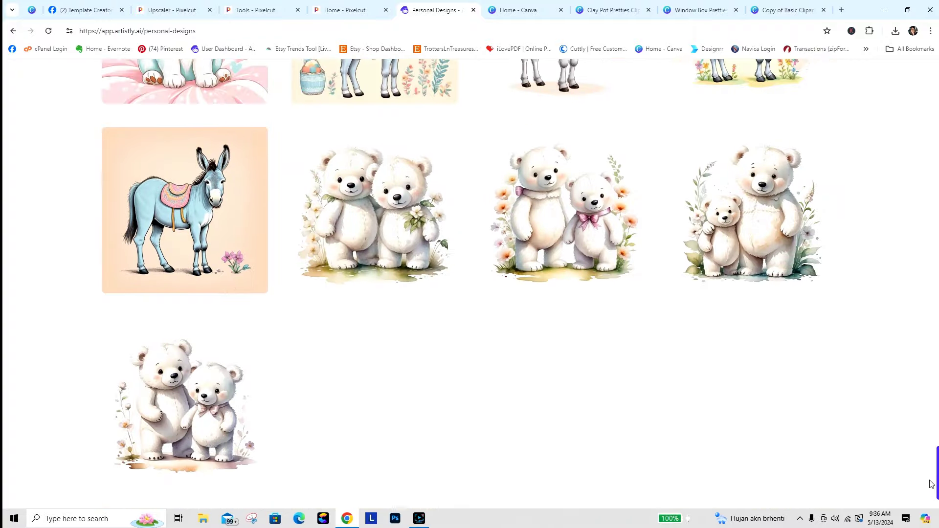
left_click_drag(932, 488, 936, 85)
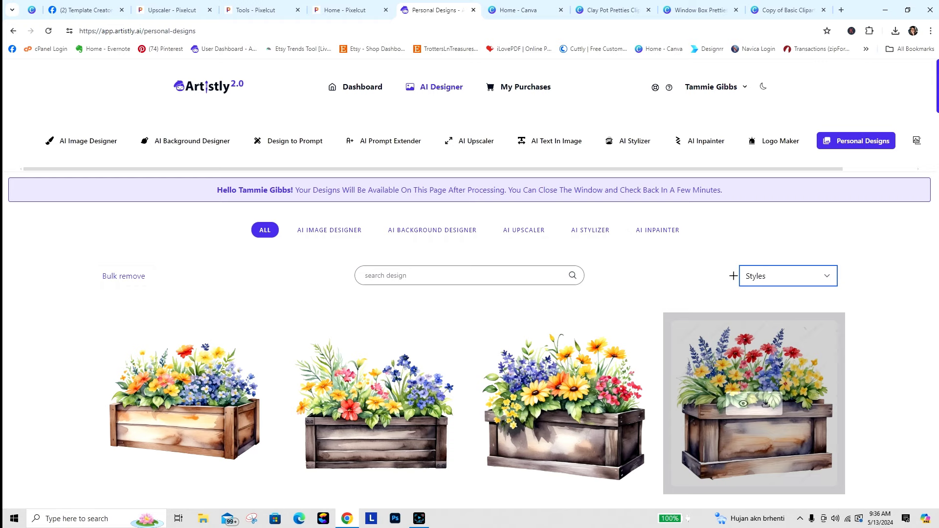
scroll(934, 343, "down", 5)
scroll(482, 299, "up", 1)
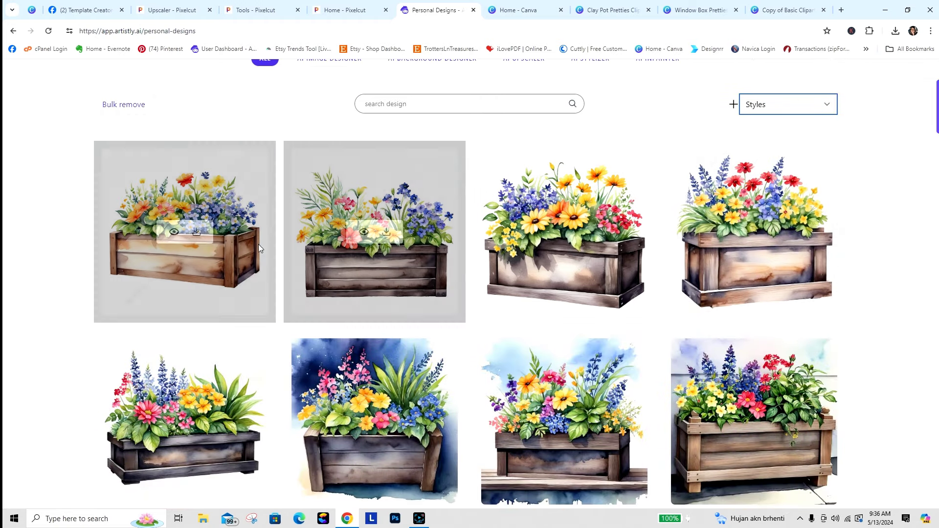
left_click(172, 233)
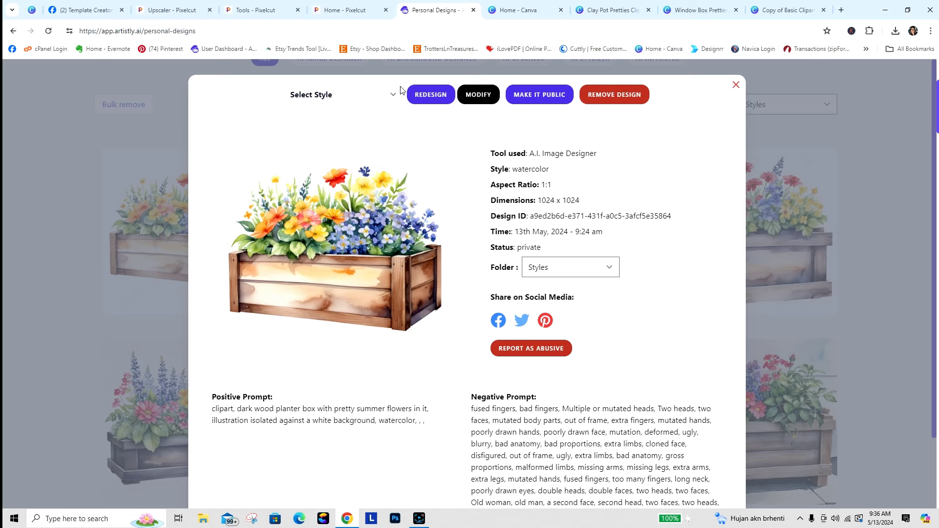
left_click(736, 86)
mouse_move(227, 307)
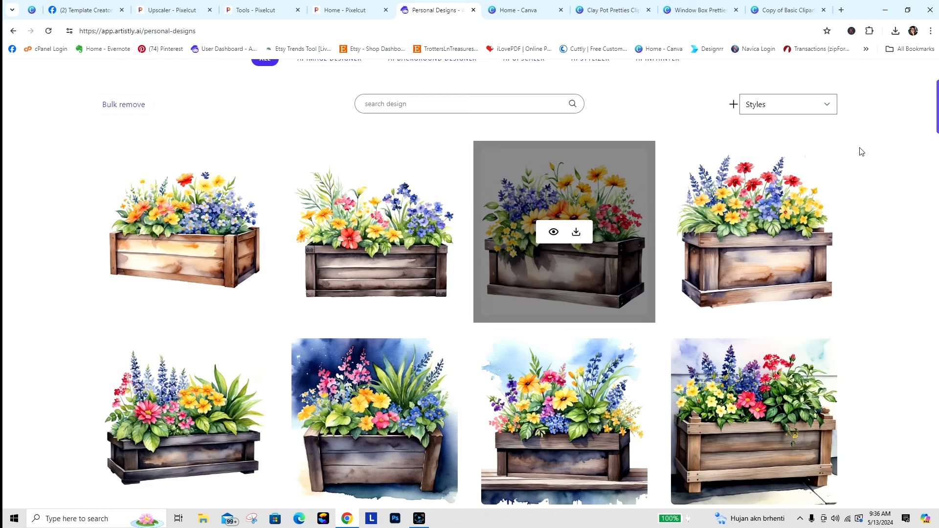
left_click_drag(936, 91, 937, 71)
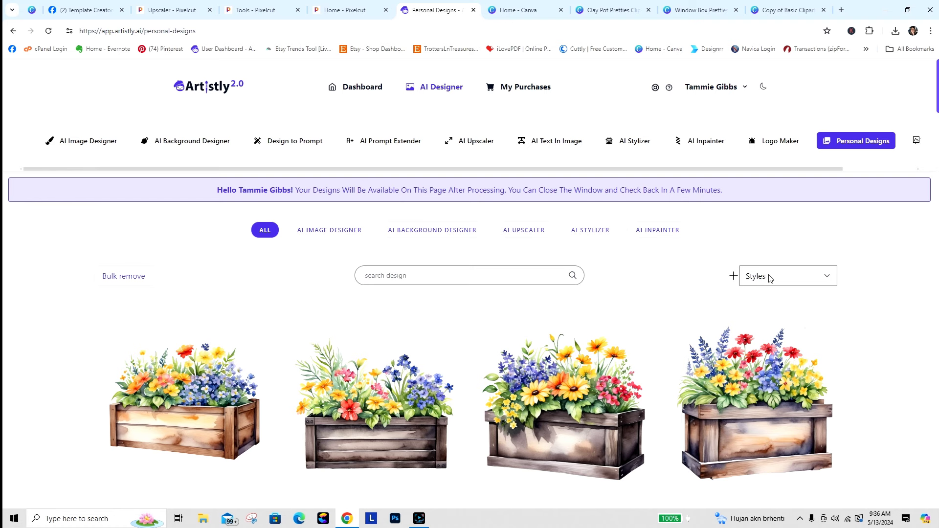
left_click_drag(936, 86, 936, 99)
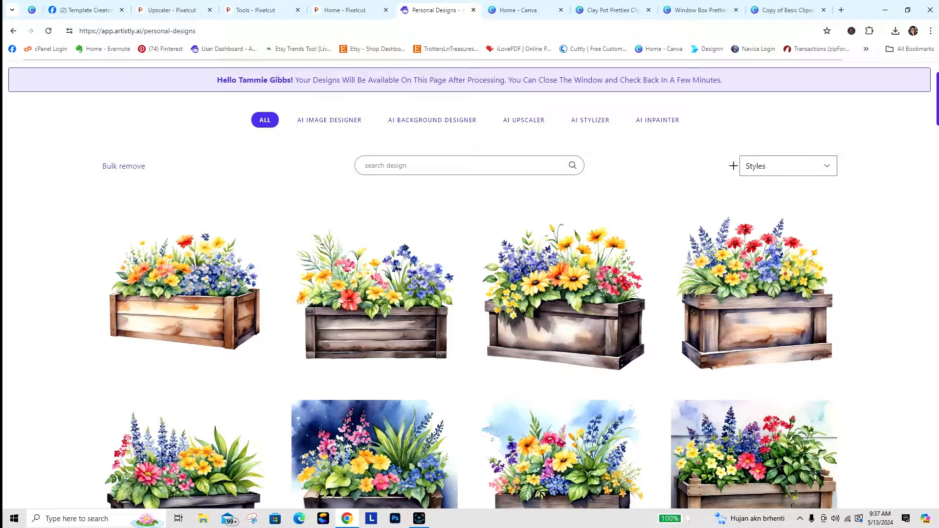
scroll(469, 293, "down", 4)
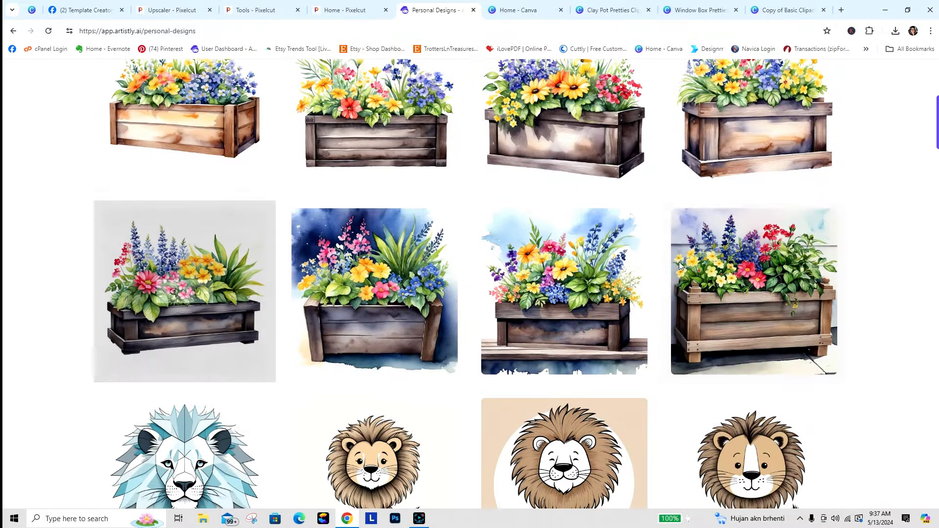
mouse_move(138, 119)
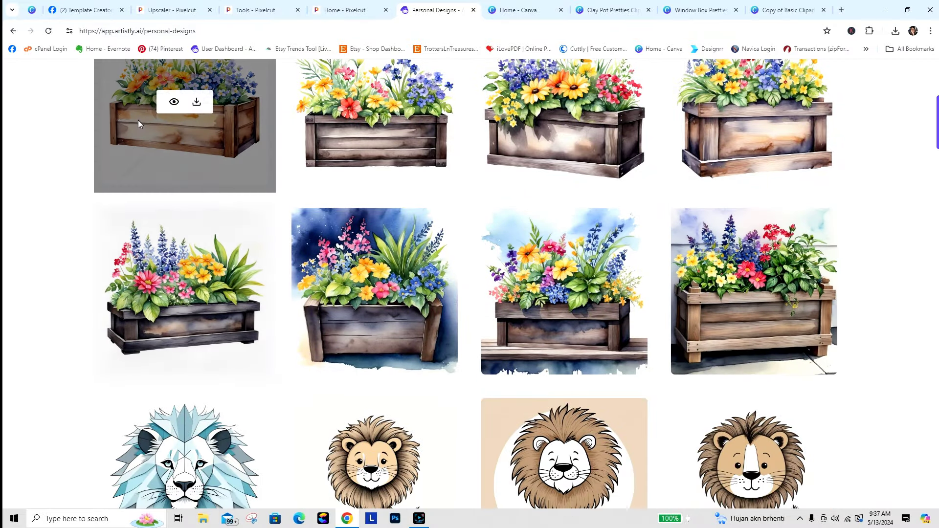
mouse_move(780, 108)
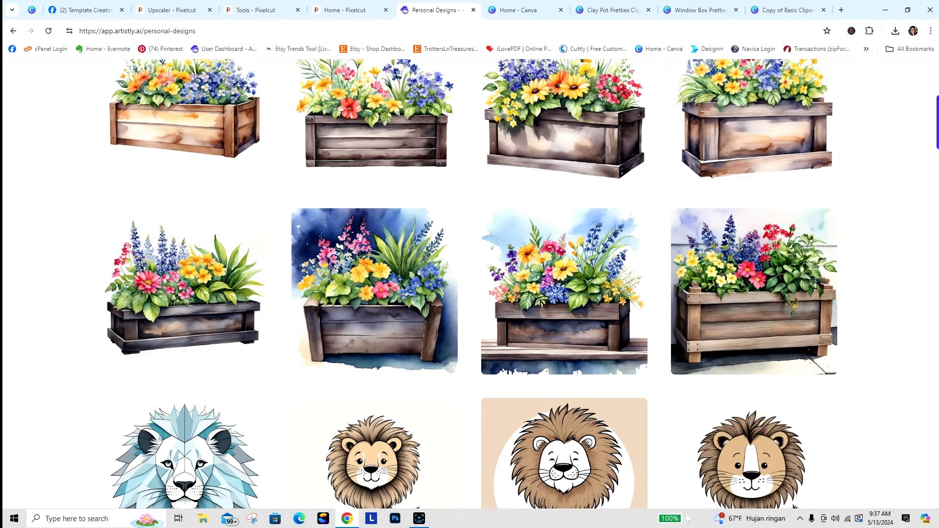
scroll(471, 284, "down", 5)
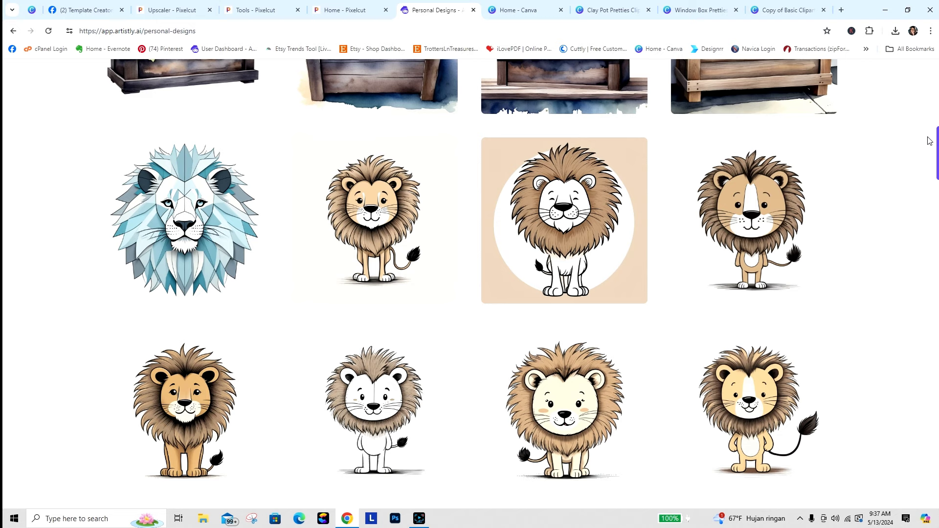
scroll(929, 141, "down", 6)
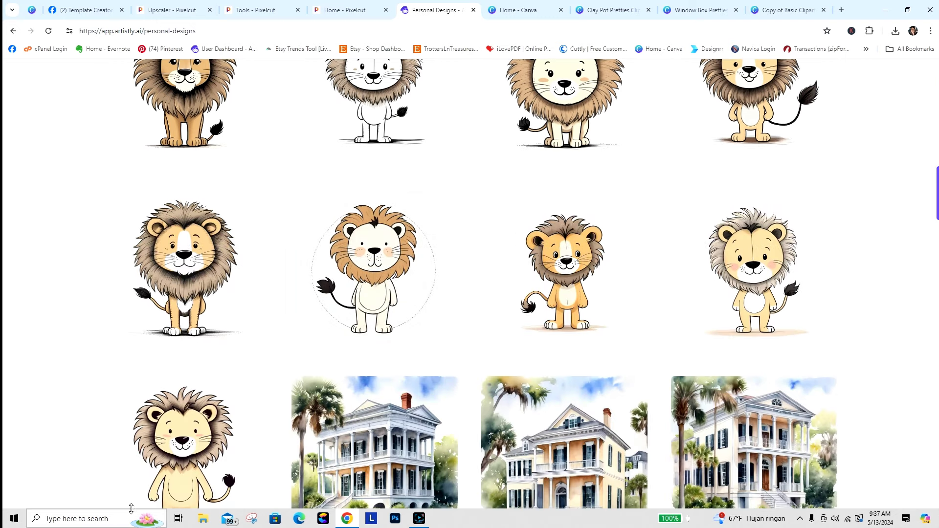
scroll(470, 283, "down", 4)
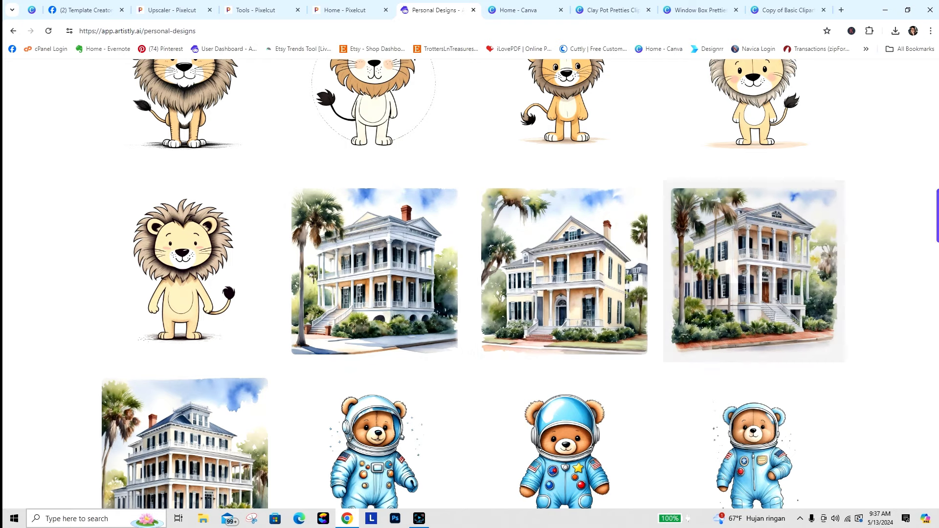
scroll(371, 254, "down", 4)
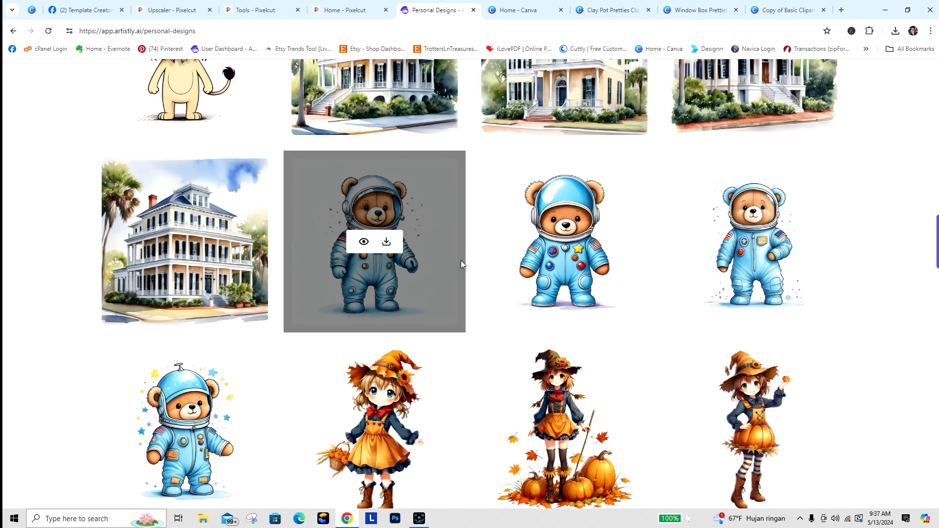
scroll(470, 274, "down", 1)
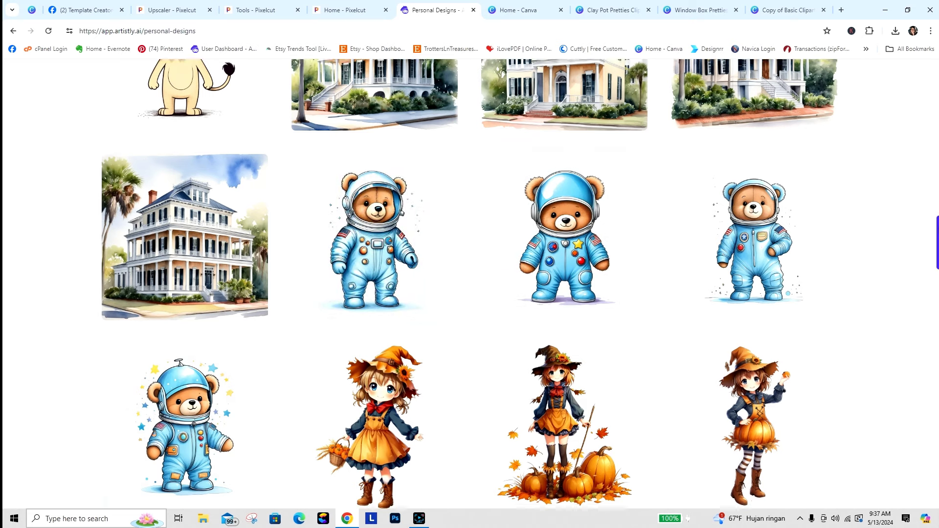
scroll(469, 274, "down", 3)
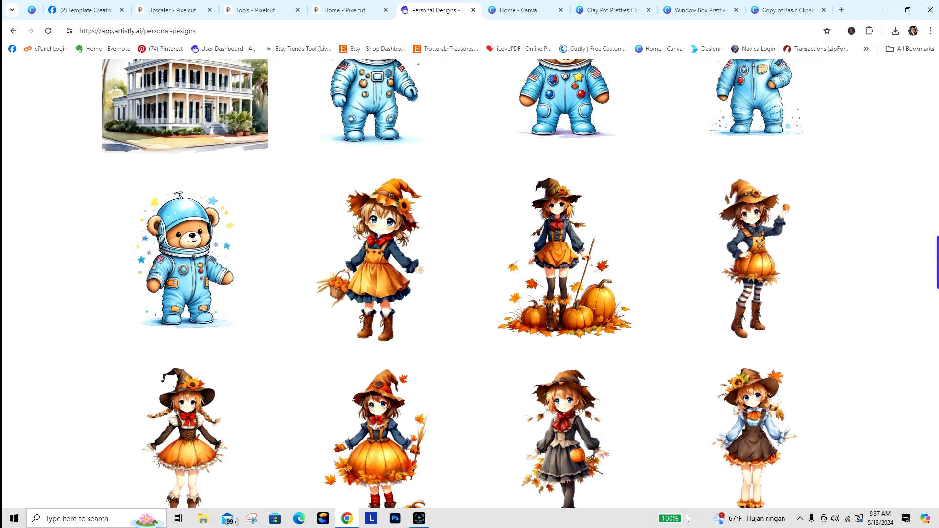
scroll(469, 284, "down", 9)
scroll(469, 284, "down", 20)
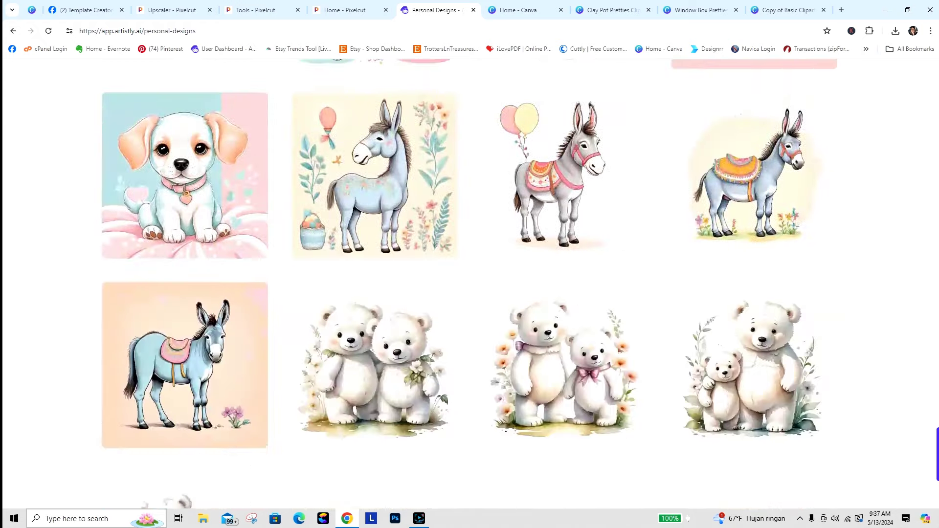
left_click_drag(937, 454, 930, 10)
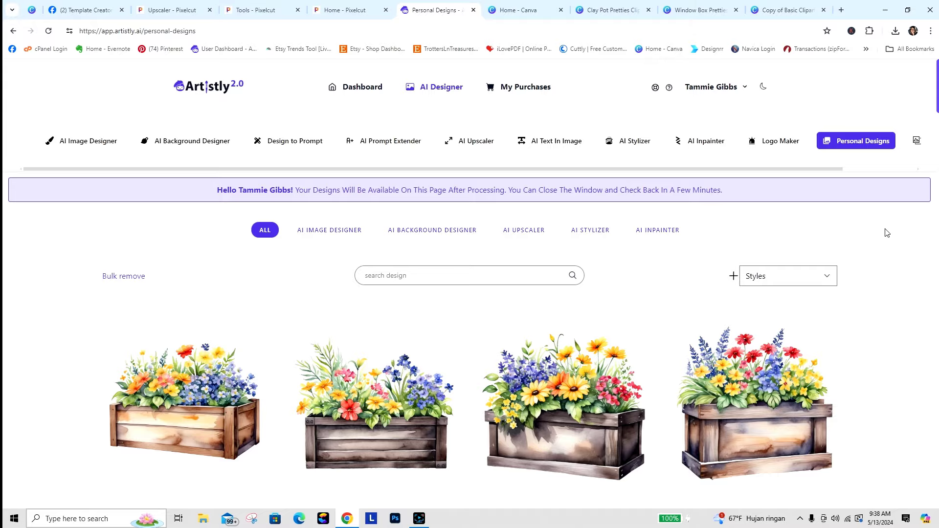
scroll(470, 283, "down", 20)
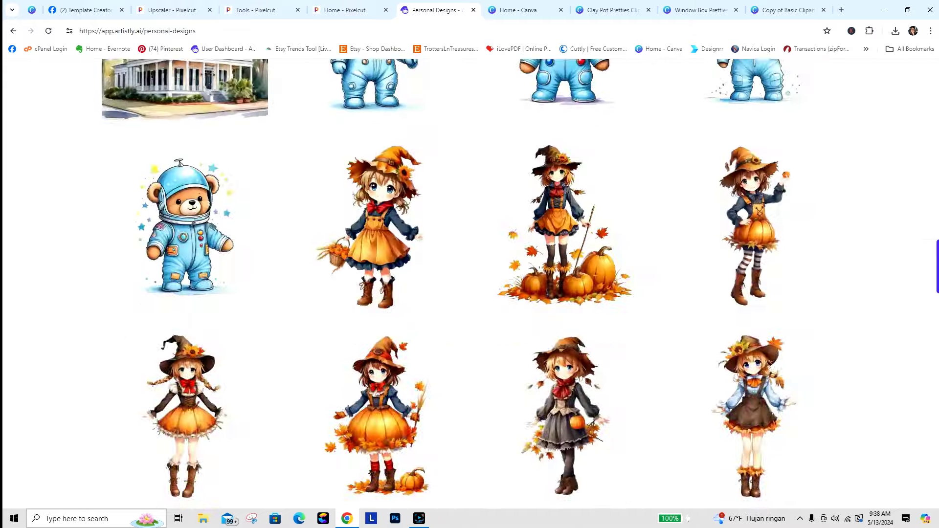
scroll(470, 283, "up", 10)
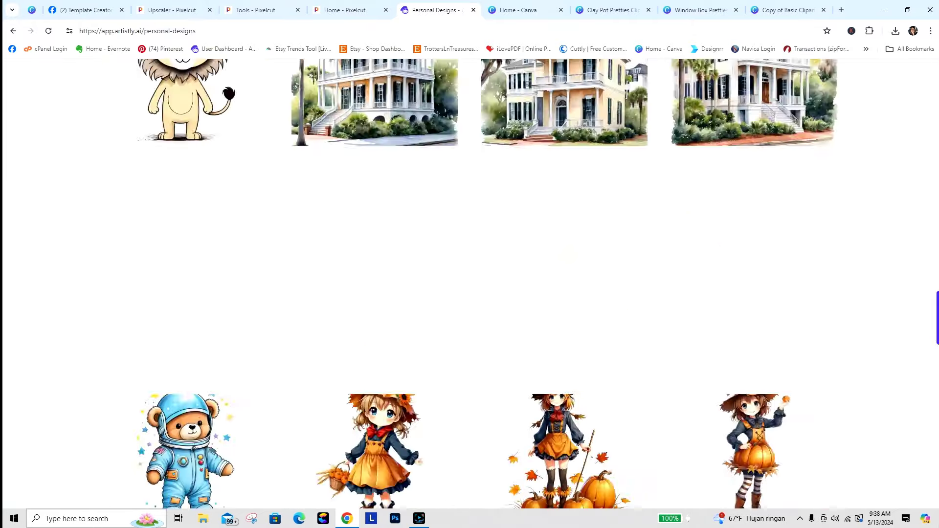
scroll(469, 284, "down", 10)
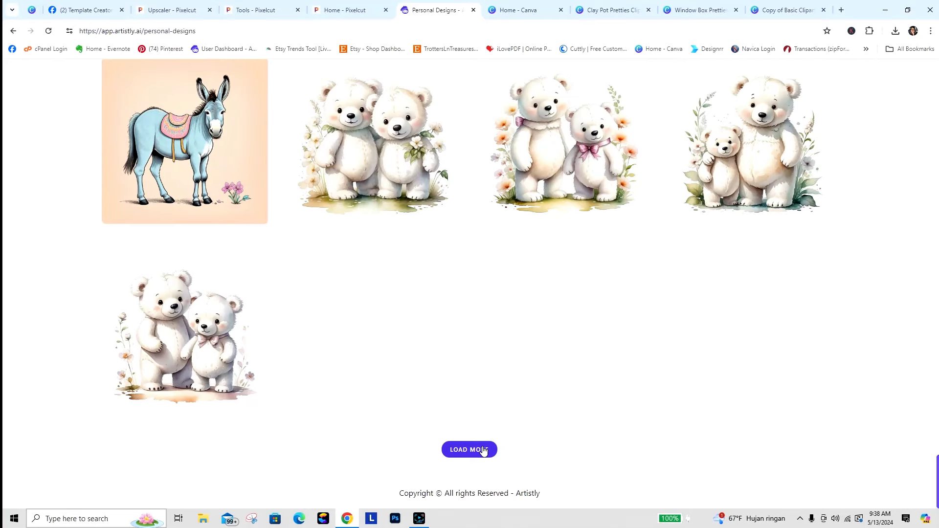
left_click(481, 449)
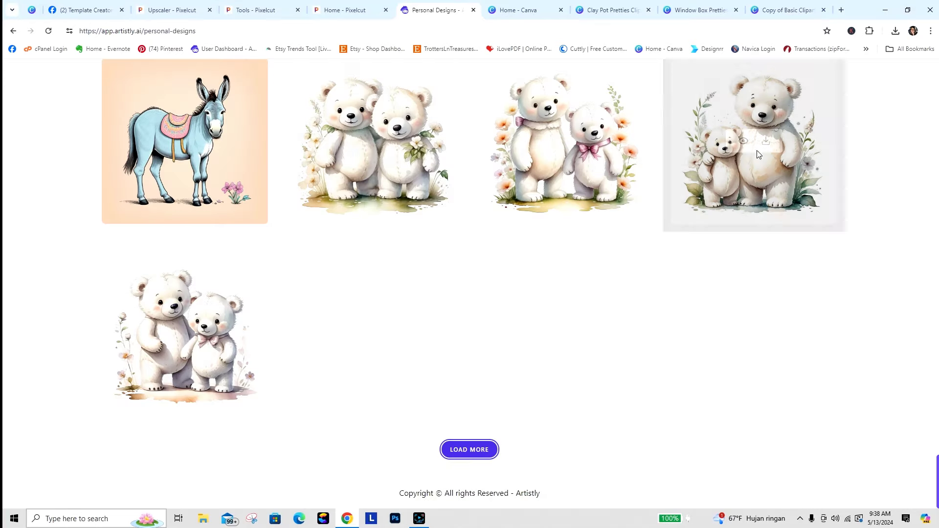
scroll(185, 142, "up", 15)
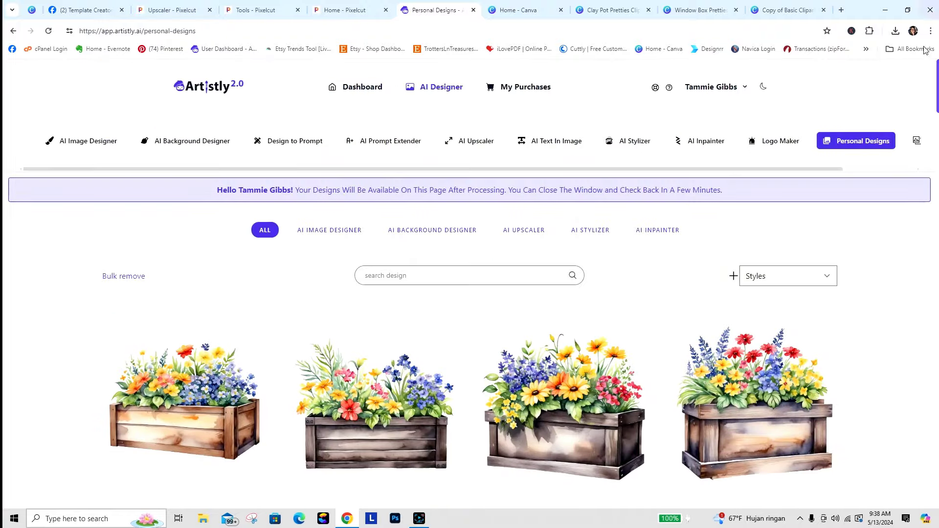